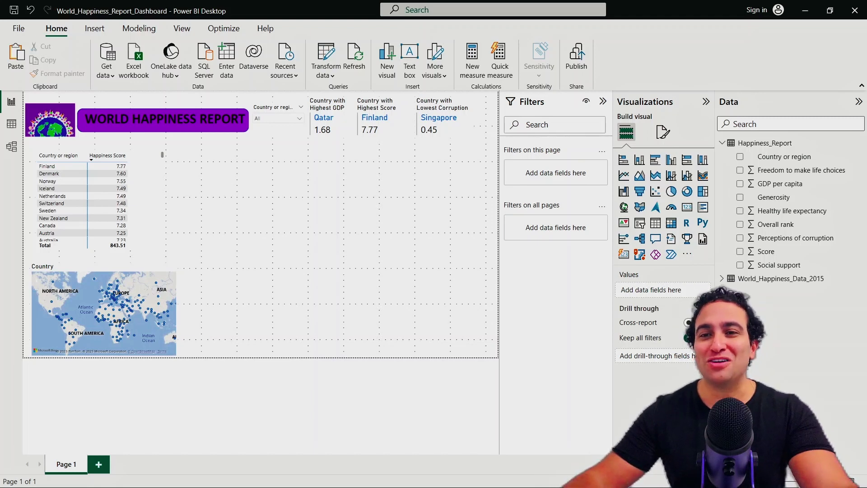
Step: Add a scatter chart with Sum of GDP per capita on X Axis and Sum of Score on Y Axis
left_click(347, 200)
left_click(656, 193)
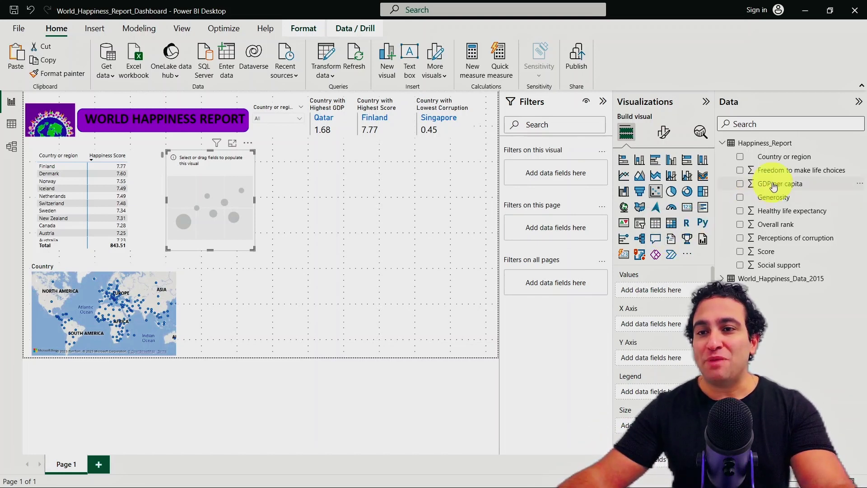
left_click_drag(773, 185, 662, 325)
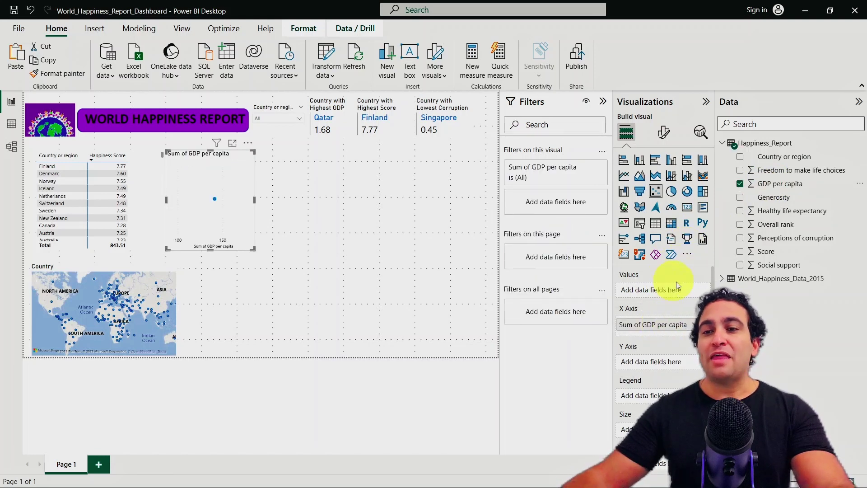
left_click_drag(774, 251, 777, 253)
left_click_drag(695, 299, 672, 362)
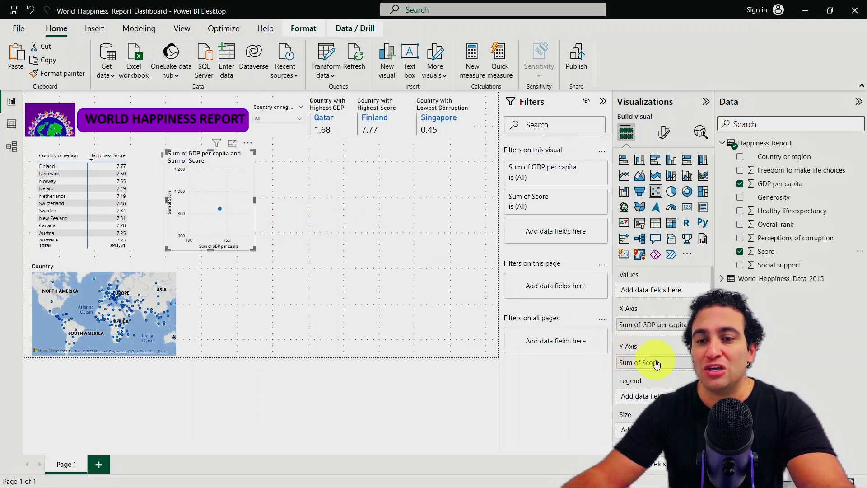
Step: Set Score to Don't summarize so individual points appear, and drag the chart larger
left_click(695, 363)
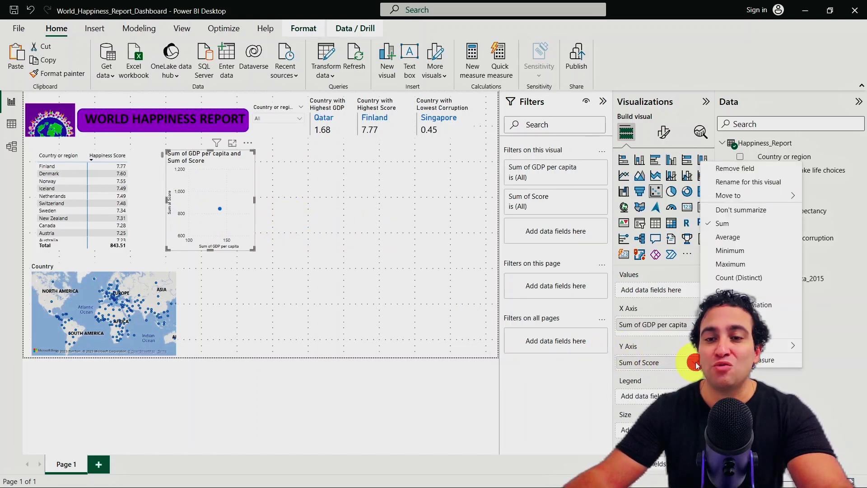
left_click(742, 211)
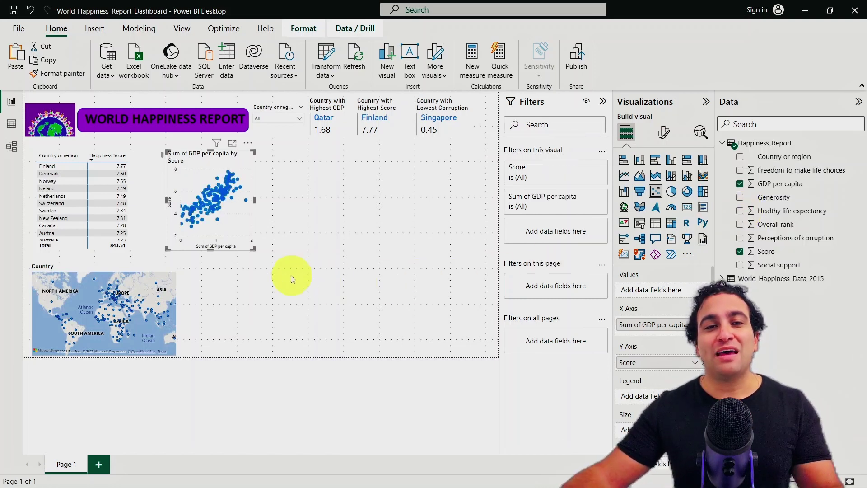
left_click_drag(253, 251, 329, 270)
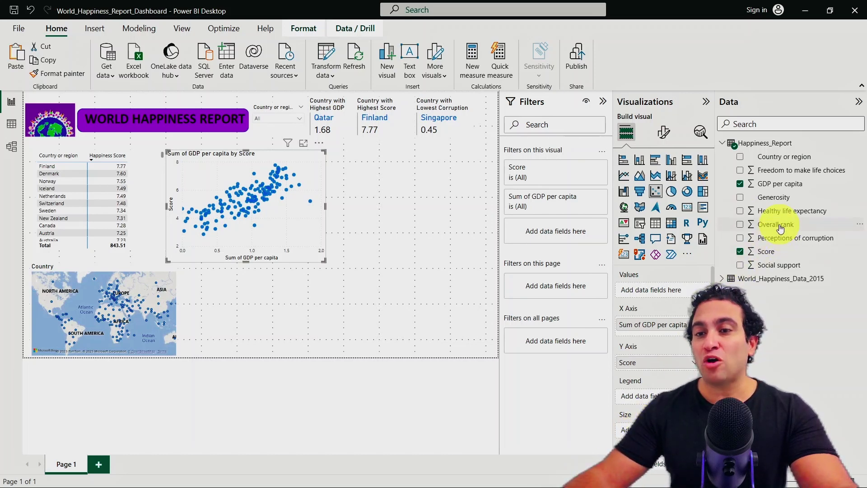
Step: Put Overall rank in the Size well so the points become bubbles, then check their tooltips
left_click_drag(780, 227, 632, 430)
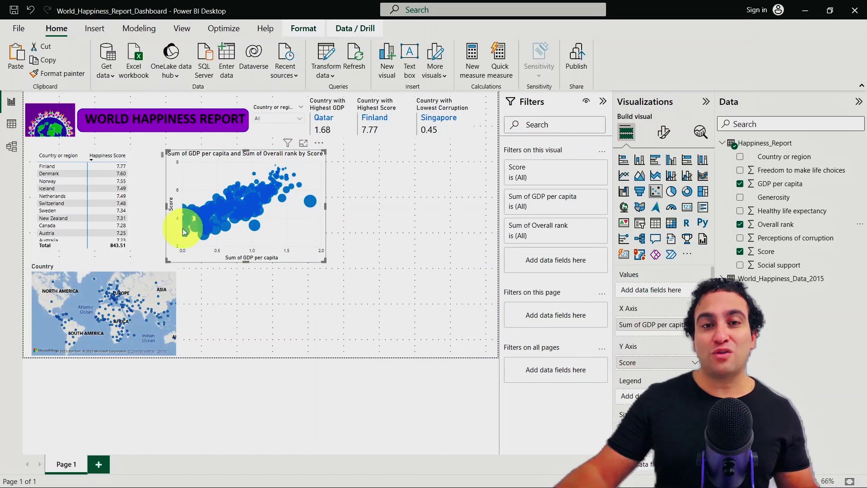
mouse_move(184, 232)
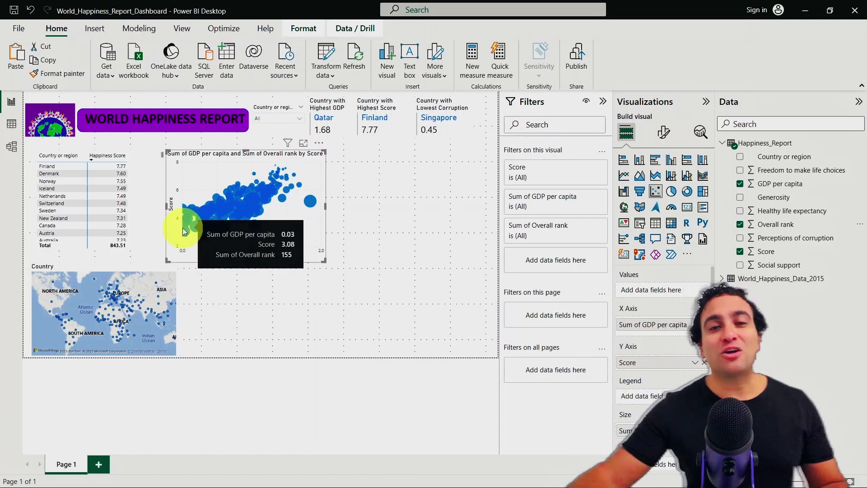
mouse_move(237, 228)
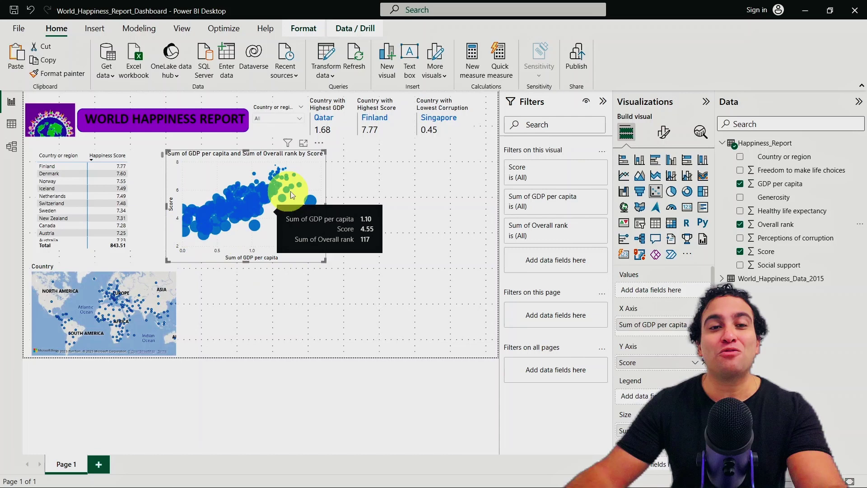
Step: Try square and diamond marker shapes, then settle on circle markers
left_click(667, 132)
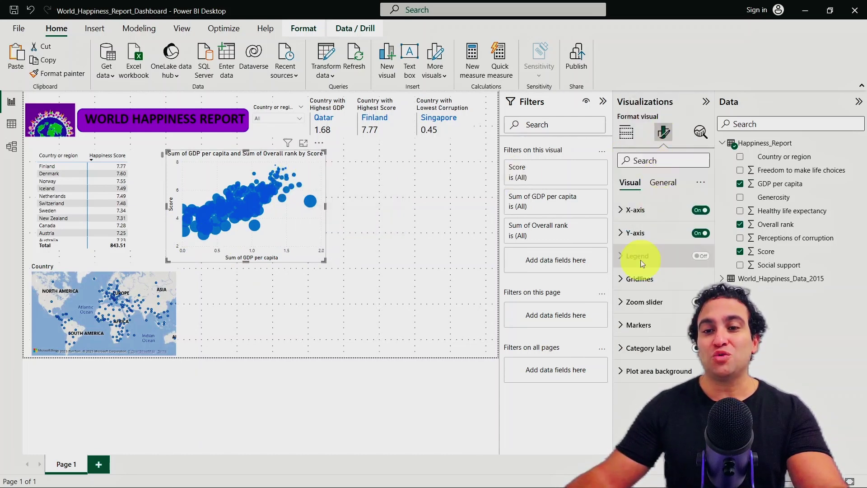
left_click(641, 322)
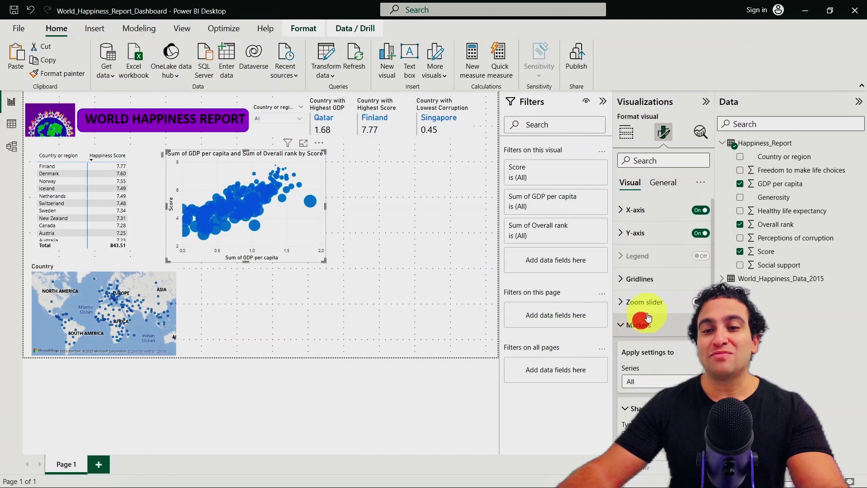
scroll(648, 316, "down", 4)
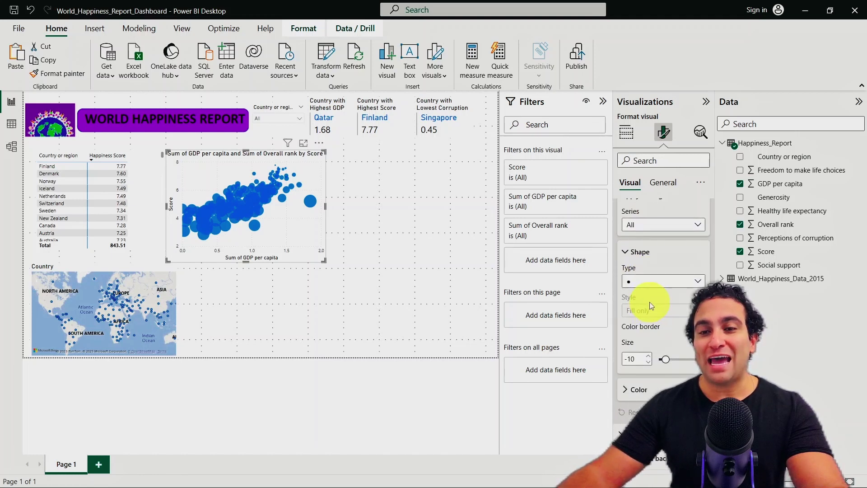
left_click(658, 280)
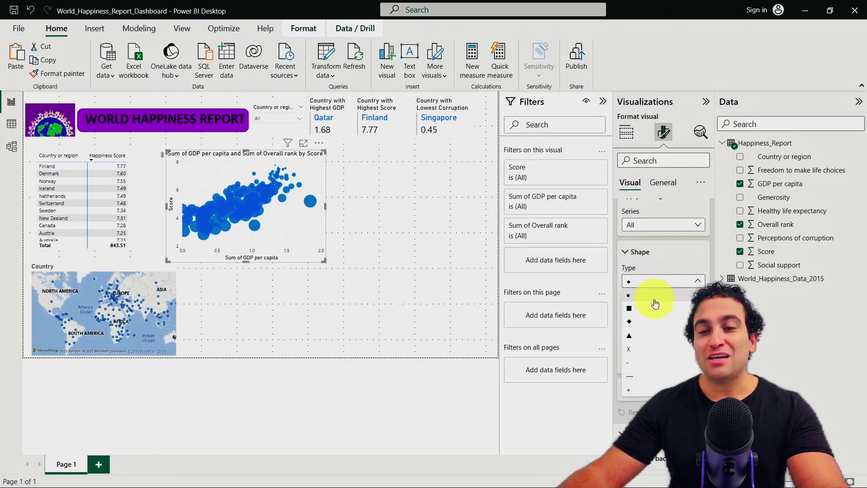
left_click(654, 308)
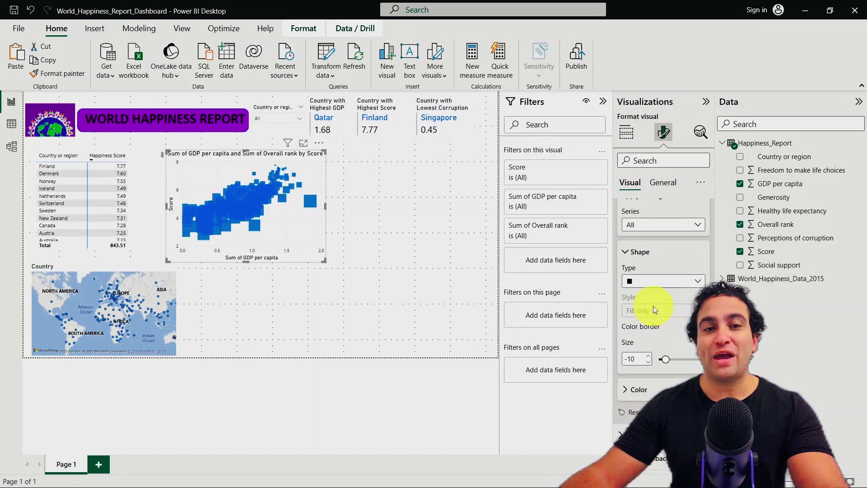
left_click(667, 281)
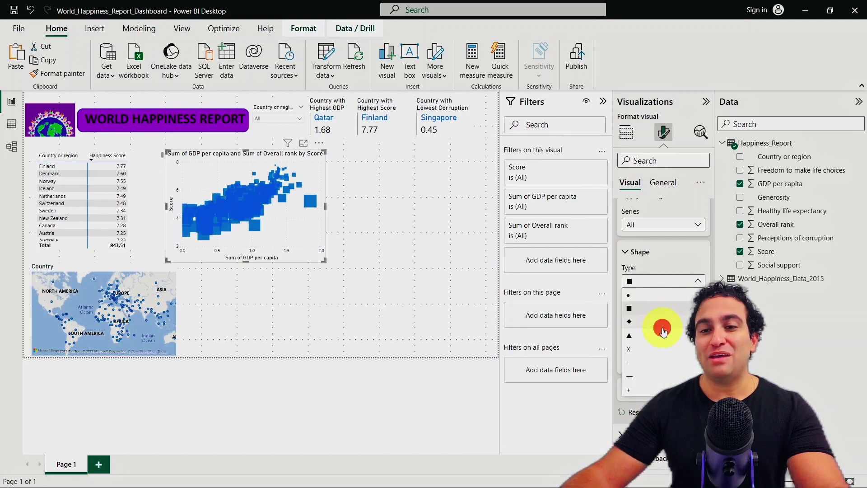
left_click(661, 328)
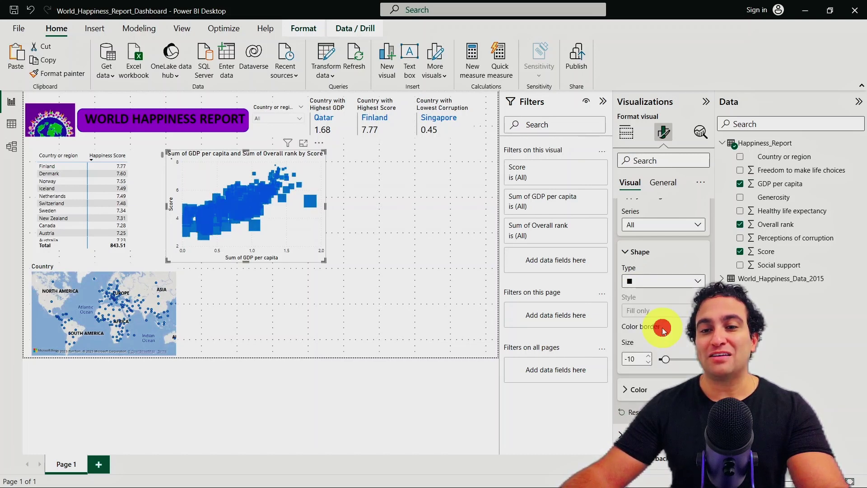
left_click(675, 284)
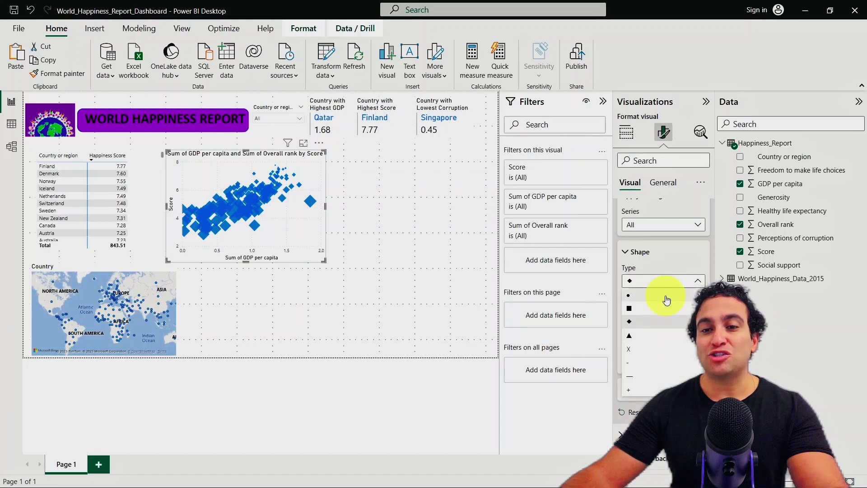
left_click(665, 297)
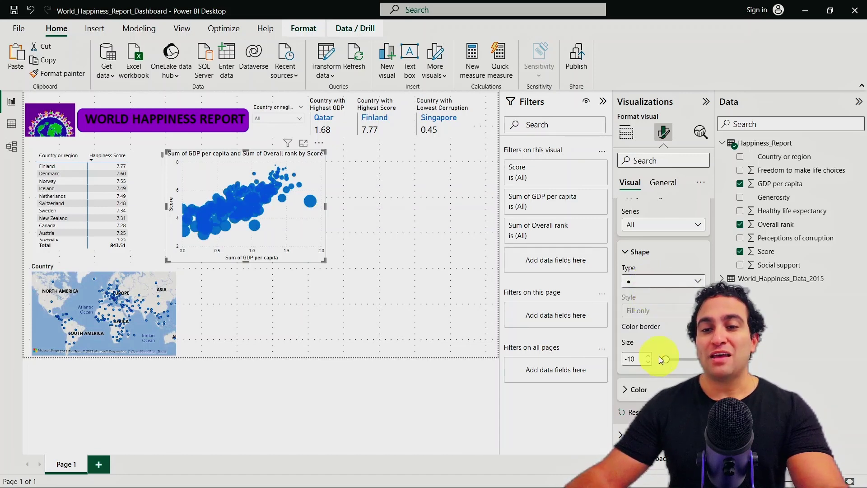
Step: Turn on Color by category for the bubbles and drag the chart's corner to enlarge it
left_click(650, 389)
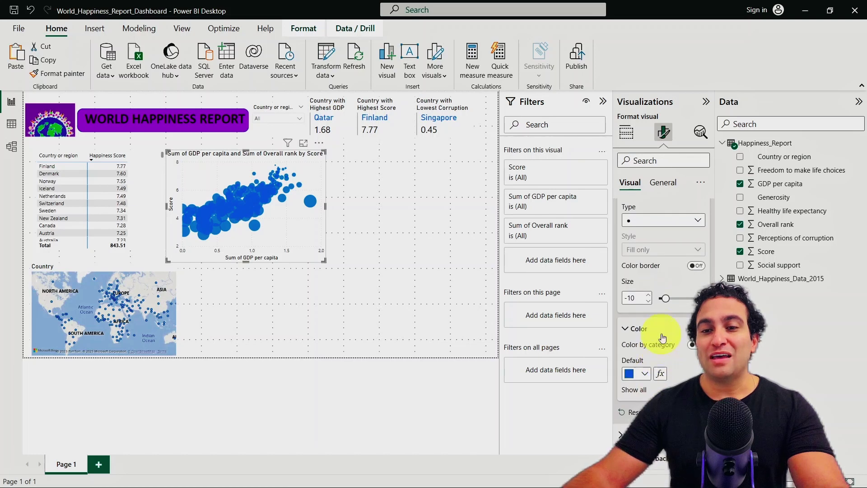
left_click(693, 345)
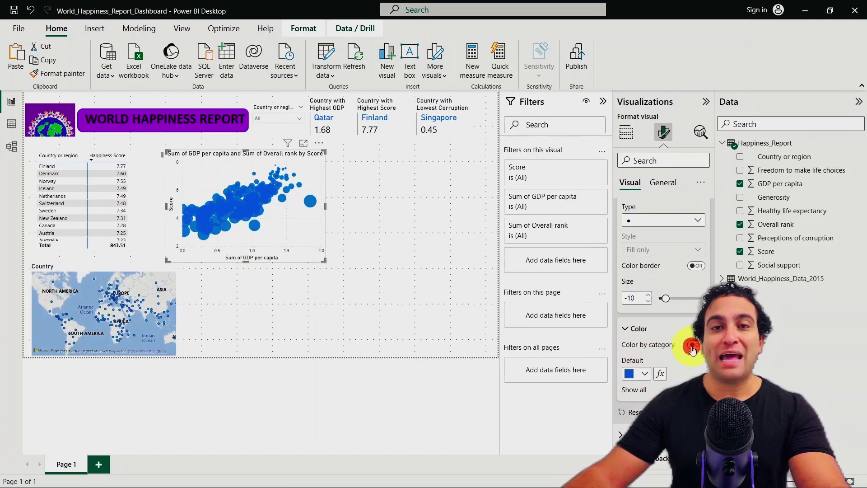
left_click(320, 156)
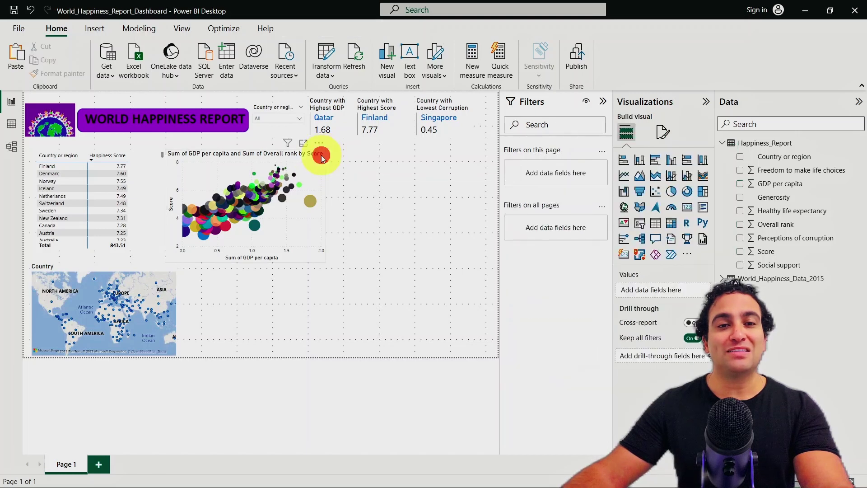
left_click(321, 156)
left_click_drag(324, 262, 373, 283)
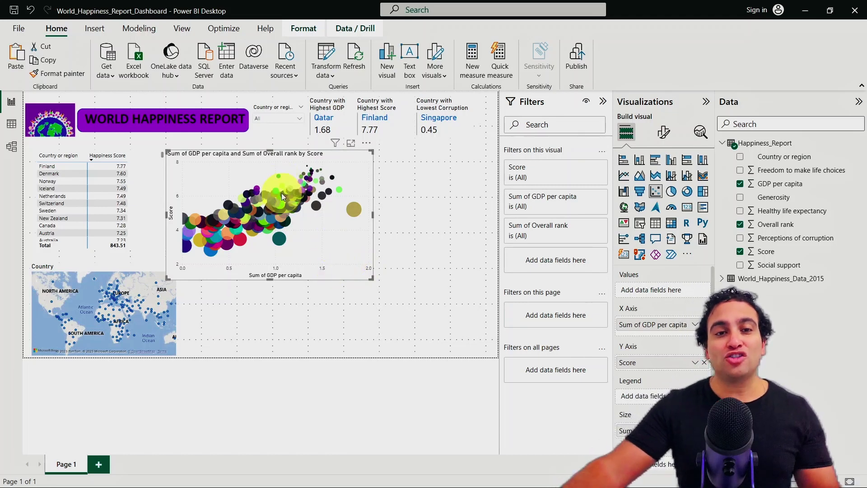
mouse_move(281, 194)
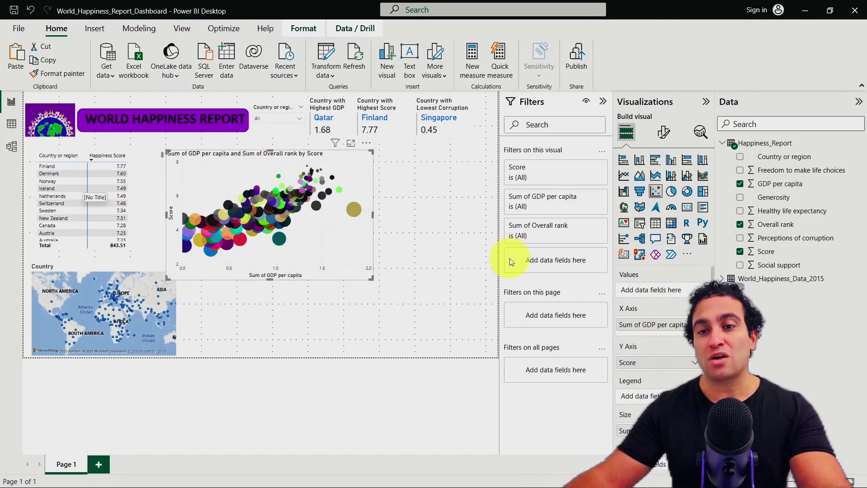
Step: Edit the chart's General > Title text to read 'GDP Vs. Score'
left_click(664, 135)
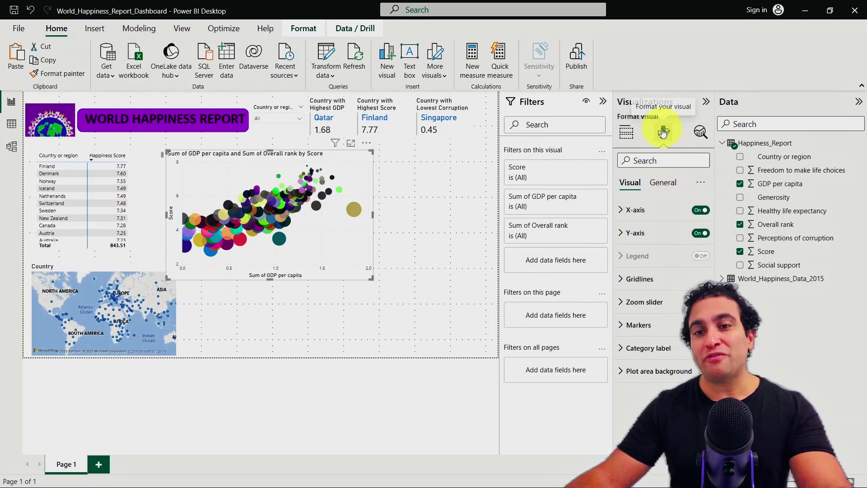
left_click(661, 183)
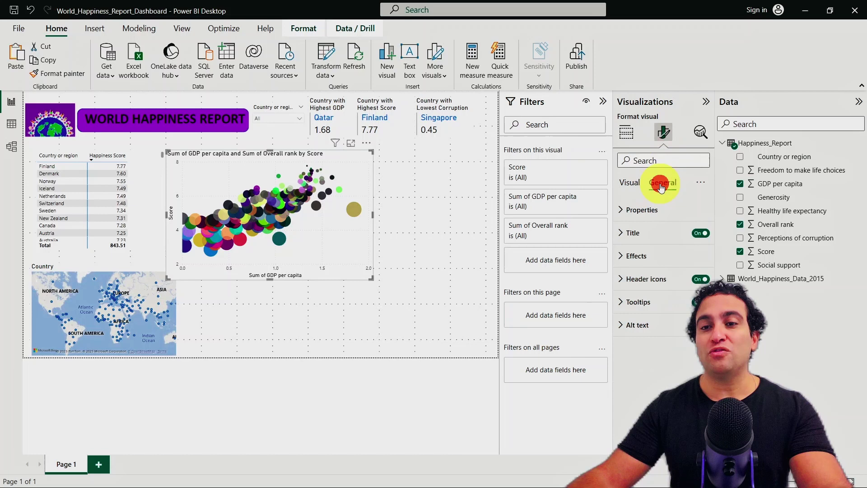
left_click(638, 233)
left_click(646, 288)
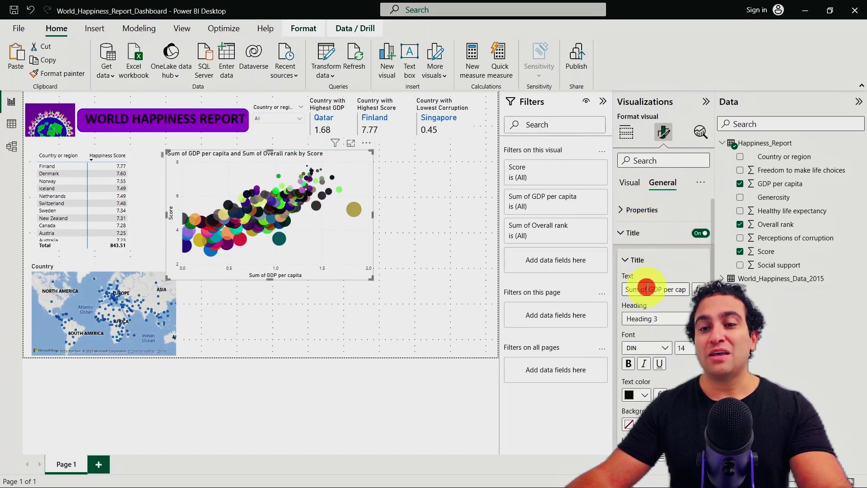
key("BackSpace")
key("BackSpace")
key("BackSpace")
key("BackSpace")
key("BackSpace")
key("BackSpace")
key("BackSpace")
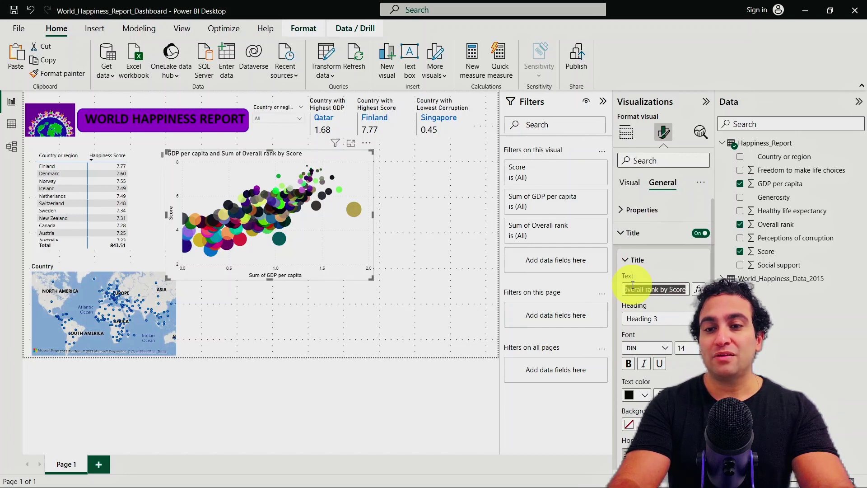
key("BackSpace")
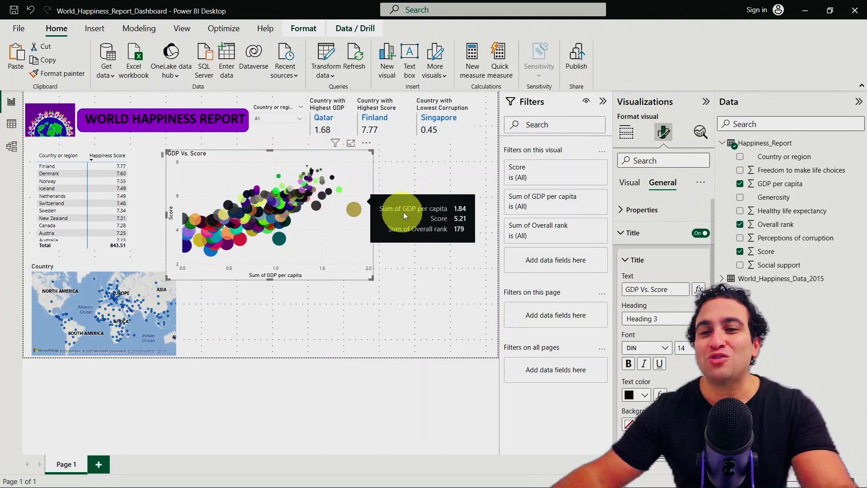
Step: Add Country or region to the Tooltips well so each bubble shows its country
left_click(619, 232)
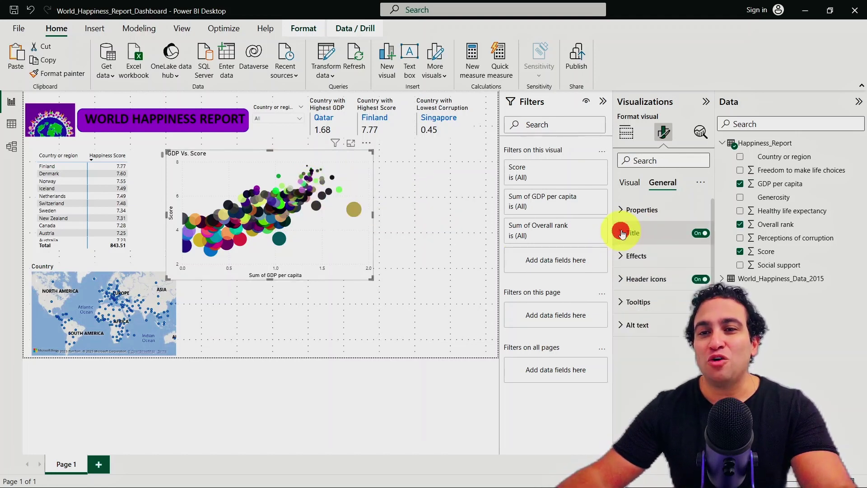
left_click(635, 186)
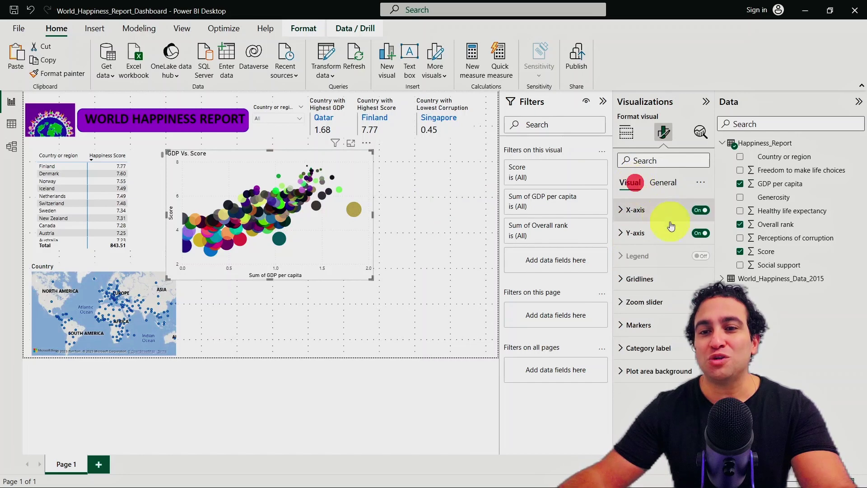
left_click(631, 132)
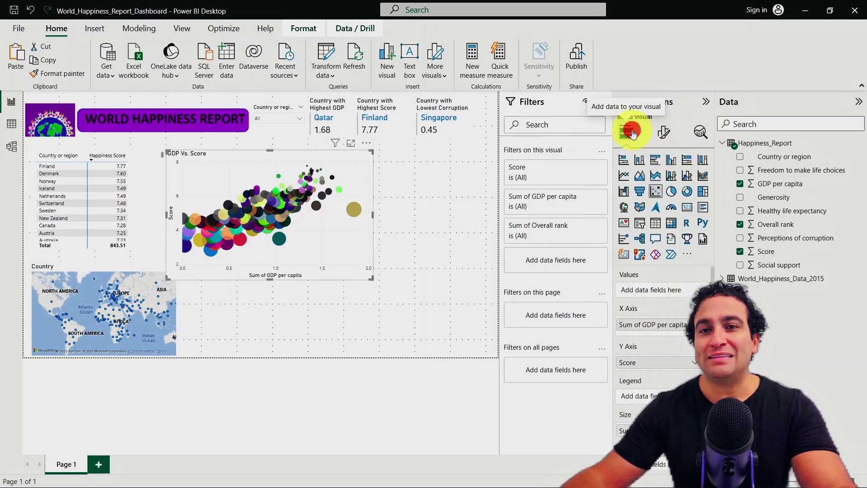
scroll(655, 329, "down", 2)
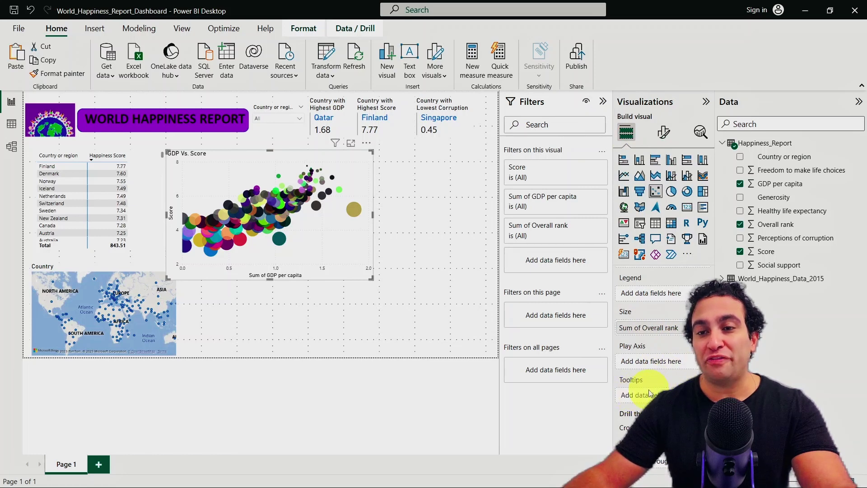
left_click(783, 157)
left_click_drag(783, 158, 650, 395)
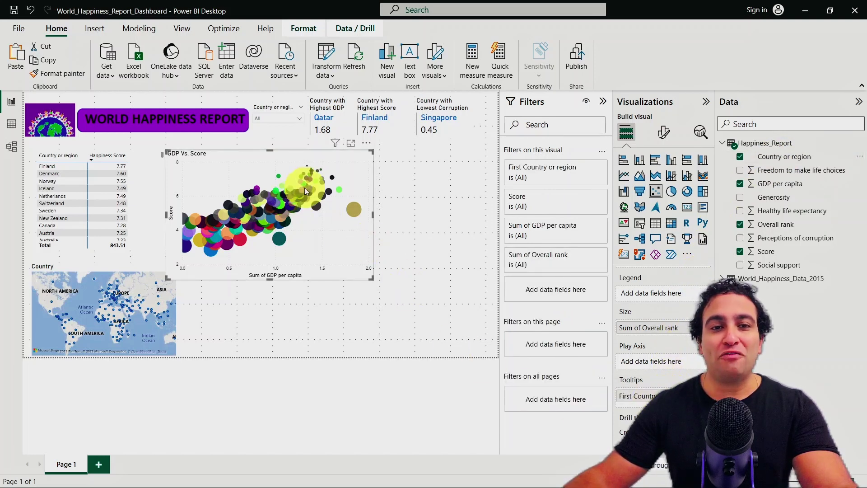
mouse_move(314, 180)
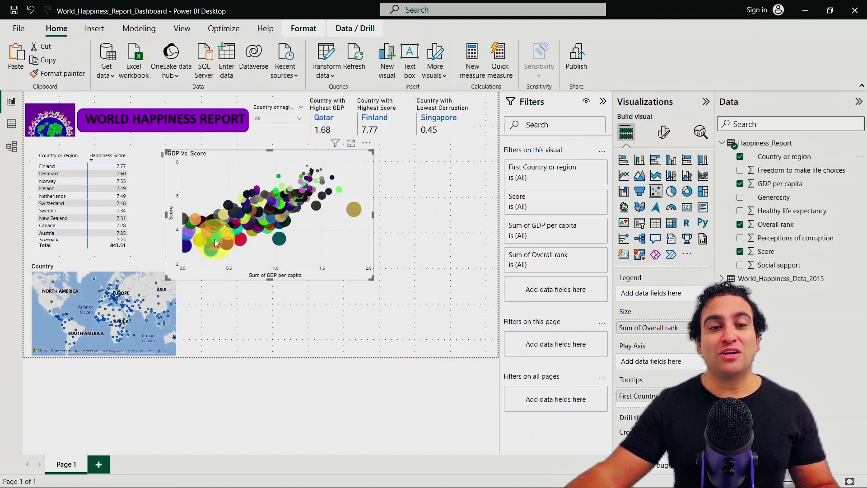
mouse_move(215, 239)
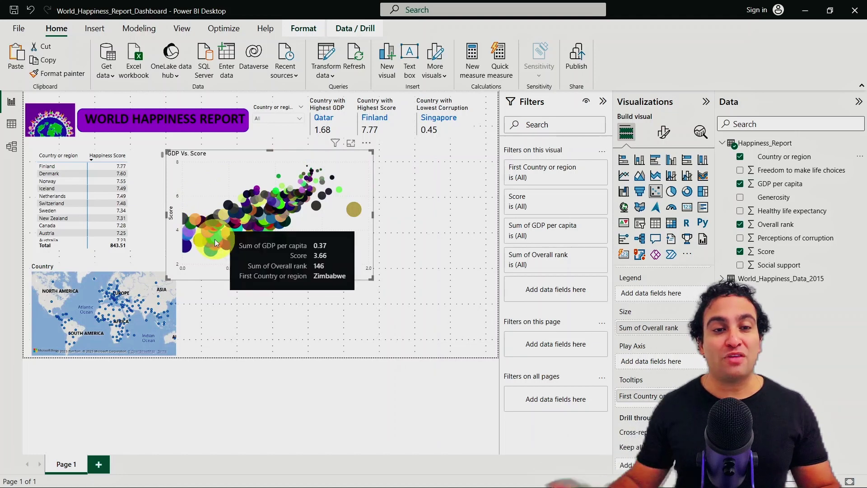